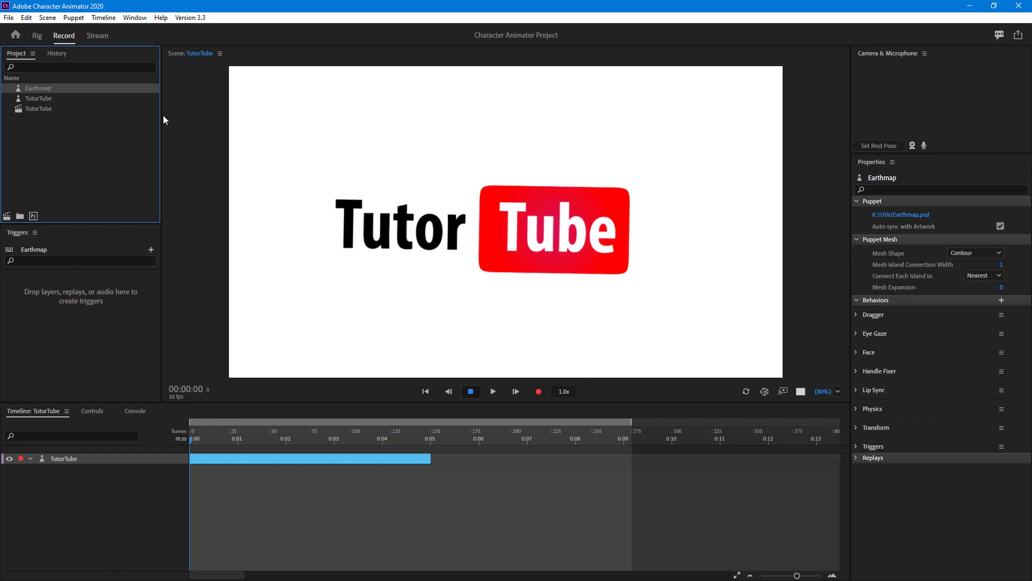
Step: Select the Earthmap puppet and create a new scene from it
{"action": "left_click", "coordinate": [18, 110]}
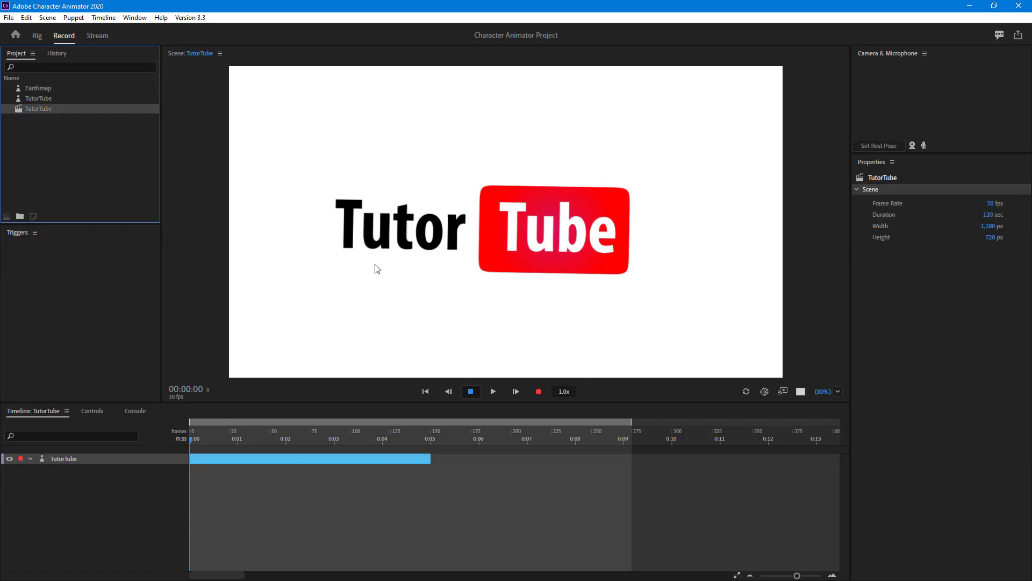
{"action": "left_click", "coordinate": [75, 186]}
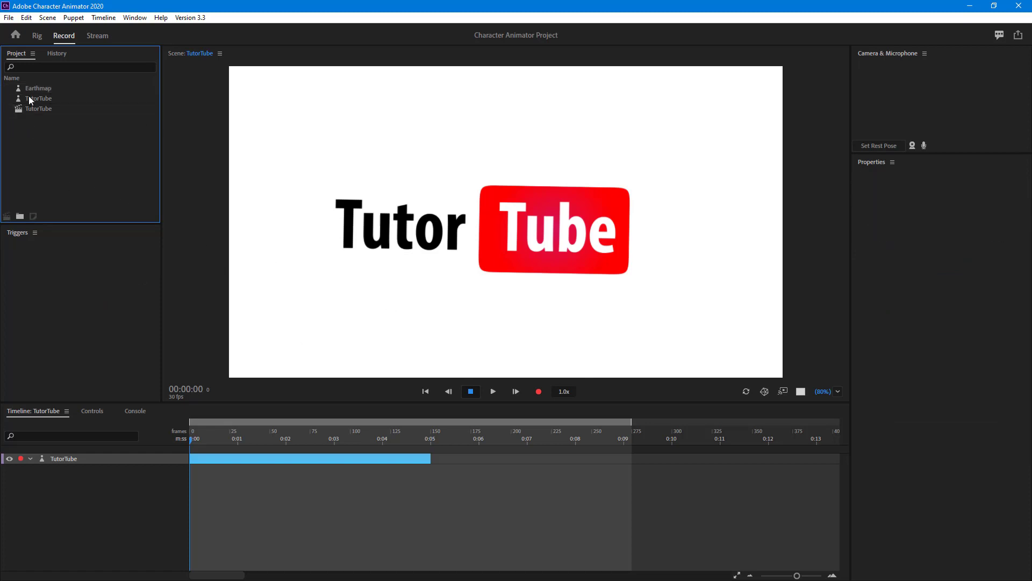
{"action": "left_click", "coordinate": [21, 87]}
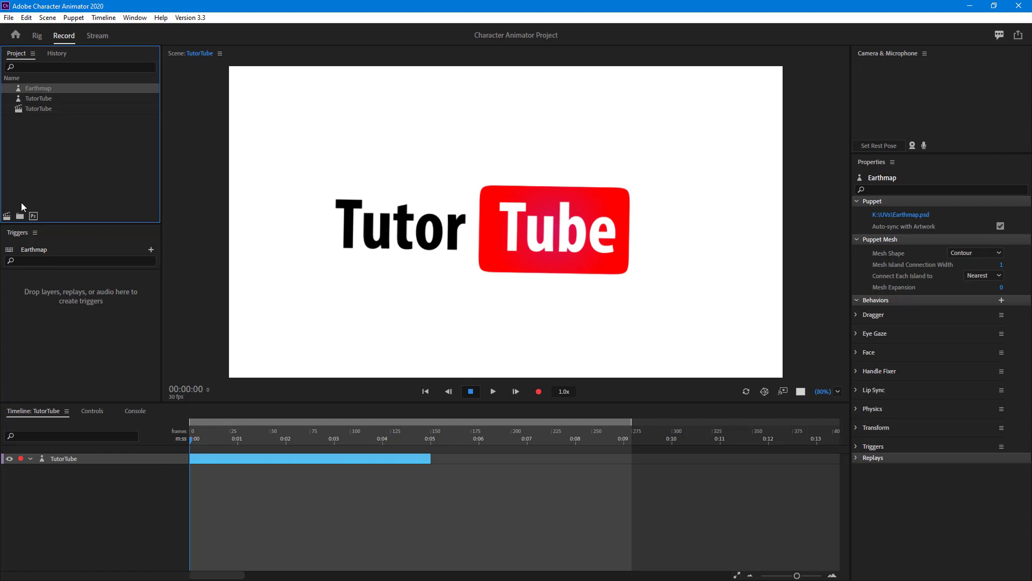
{"action": "left_click", "coordinate": [7, 218]}
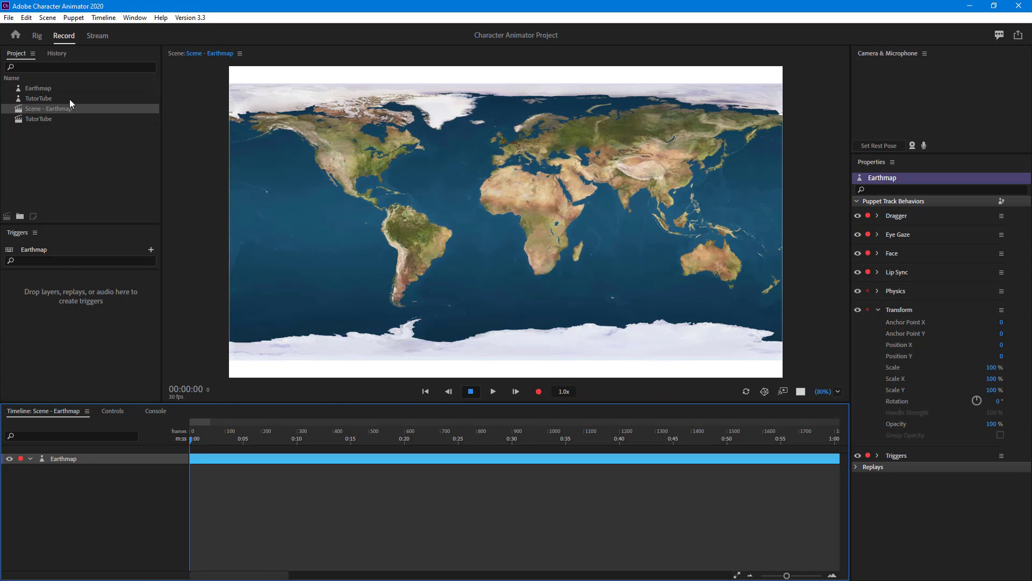
Step: Add the Red Monster example puppet from the Home screen, giving it its own scene
{"action": "left_click", "coordinate": [15, 36]}
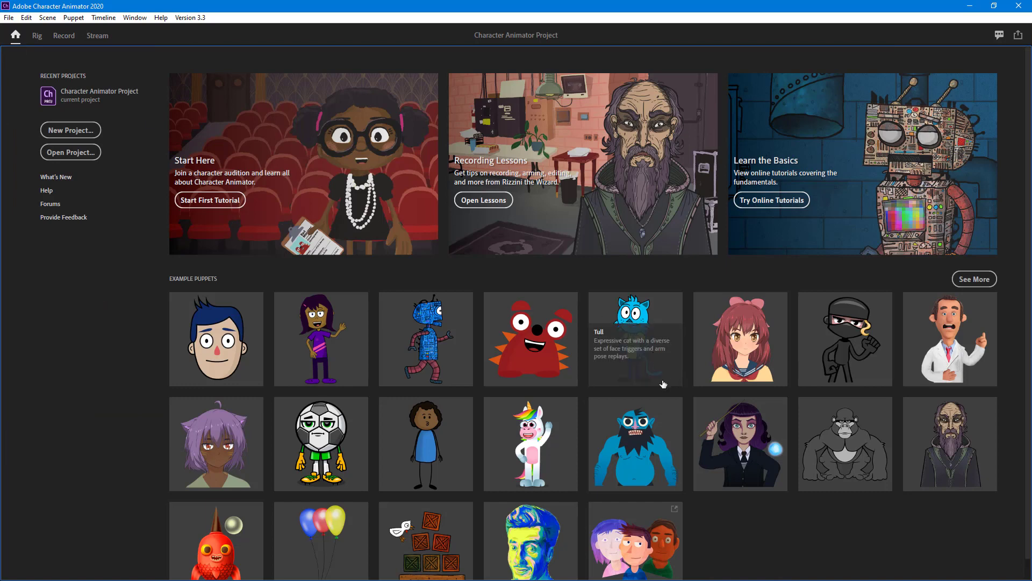
{"action": "left_click", "coordinate": [551, 356]}
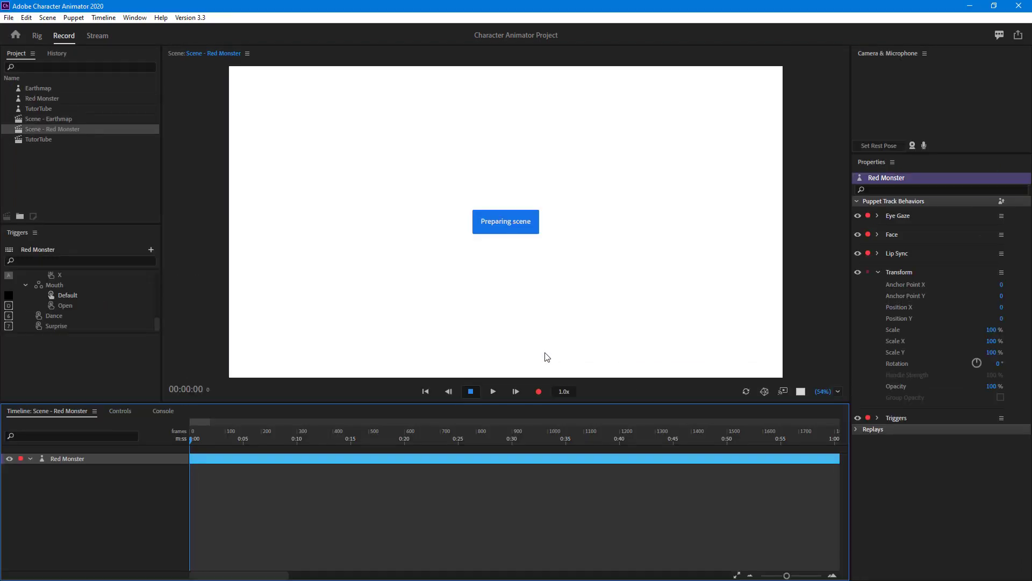
{"action": "left_click", "coordinate": [58, 121]}
{"action": "left_click", "coordinate": [49, 139]}
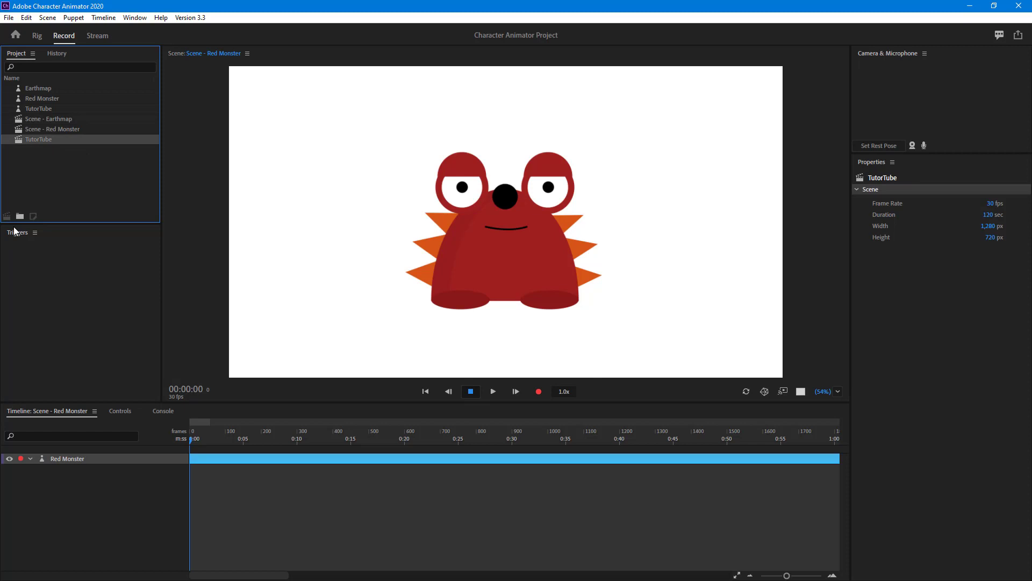
Step: Create an empty scene via Scene > New Scene and name it Main Scene
{"action": "left_click", "coordinate": [50, 189]}
{"action": "left_click", "coordinate": [29, 18]}
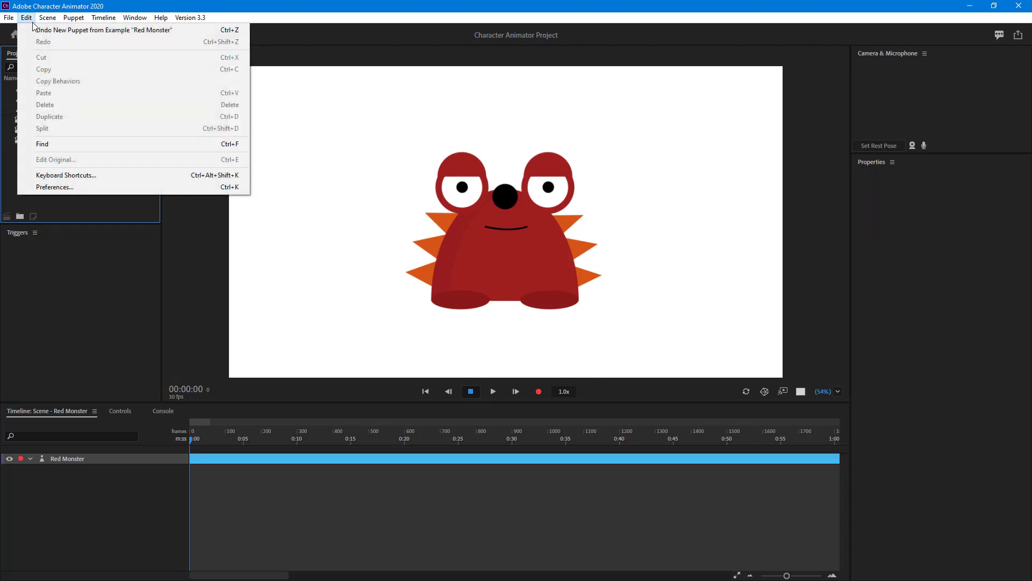
{"action": "left_click", "coordinate": [57, 30]}
{"action": "type", "text": "Main Scene"}
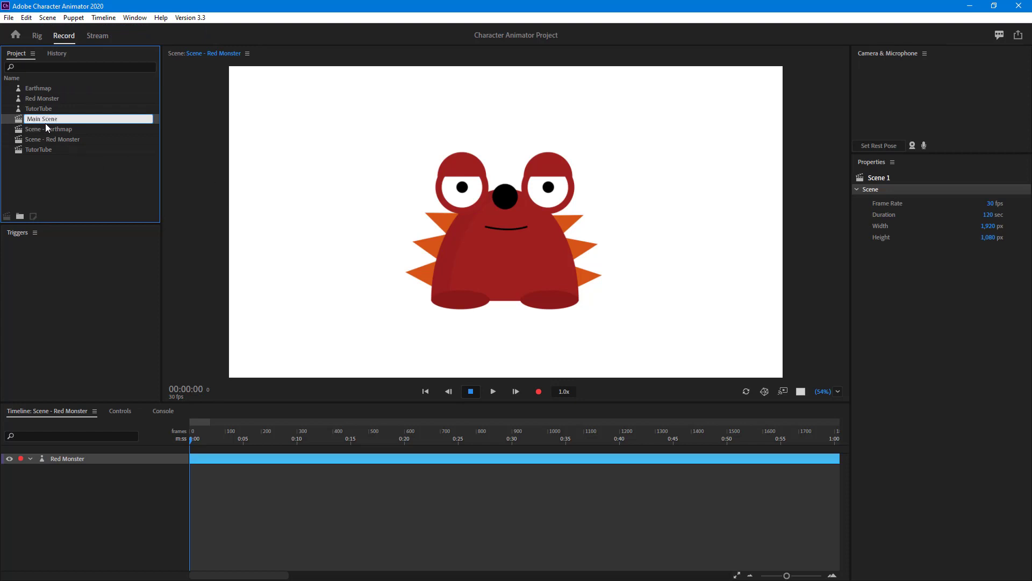
{"action": "key", "text": "Return"}
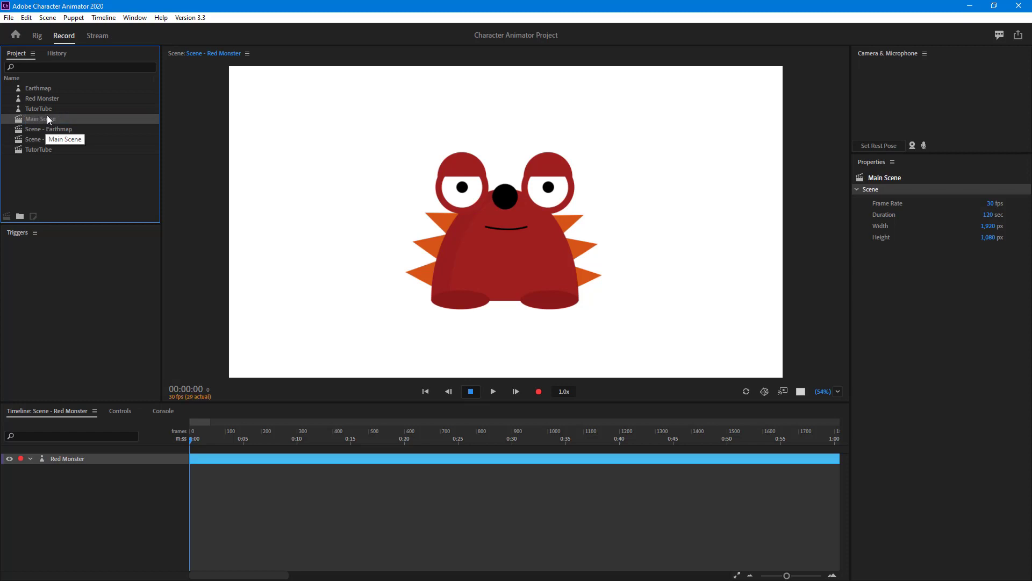
Step: Nest Scene - Earthmap, Scene - Red Monster and TutorTube as tracks in Main Scene, TutorTube on top
{"action": "double_click", "coordinate": [20, 122]}
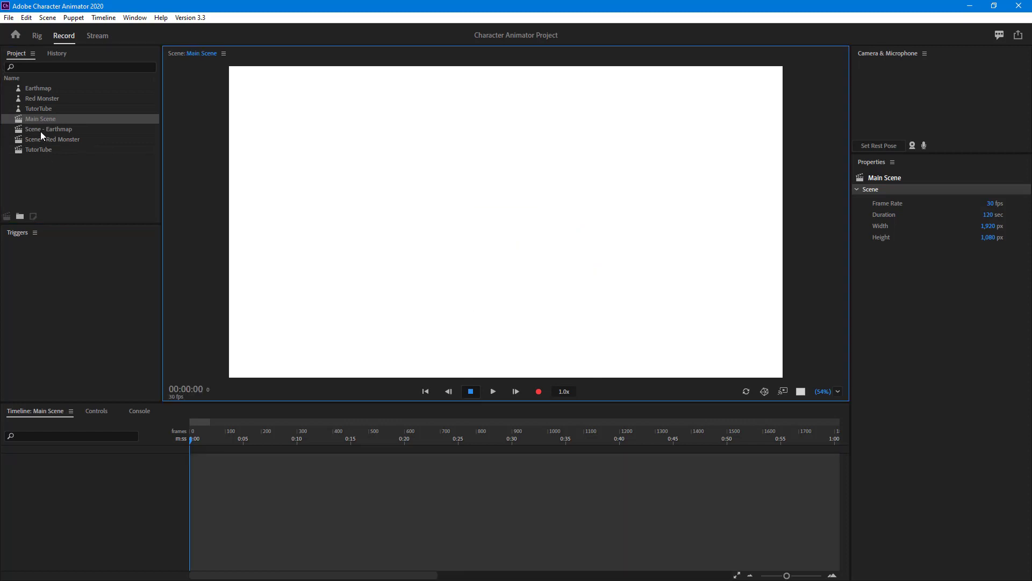
{"action": "left_click_drag", "start_coordinate": [42, 129], "coordinate": [119, 500]}
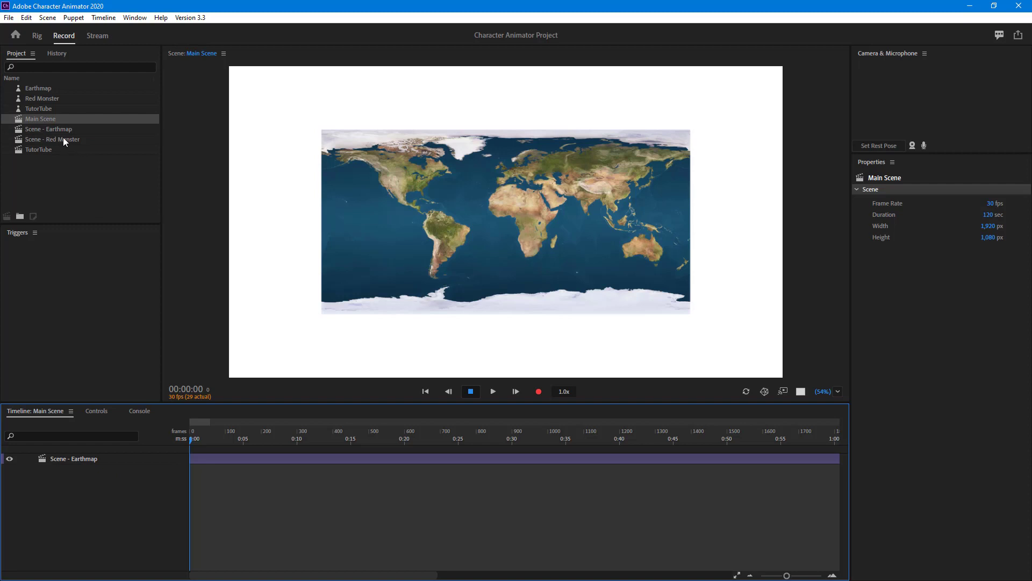
{"action": "left_click_drag", "start_coordinate": [63, 139], "coordinate": [138, 472]}
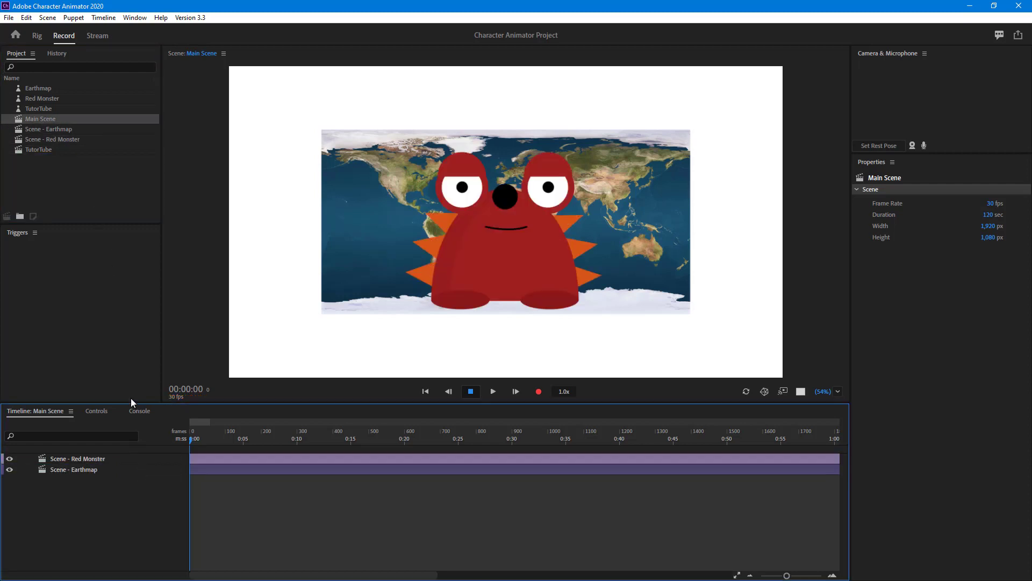
{"action": "left_click_drag", "start_coordinate": [39, 149], "coordinate": [93, 459]}
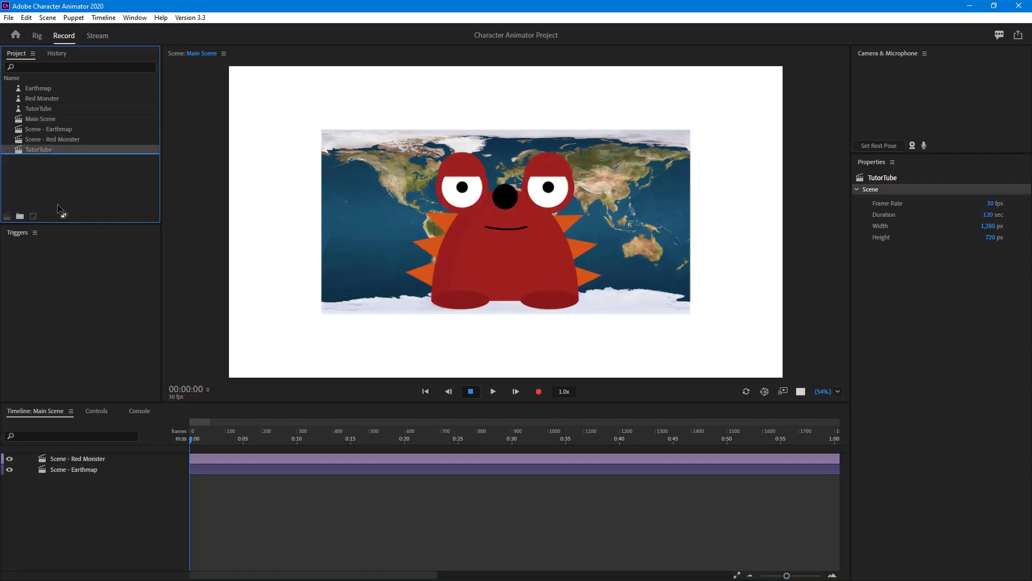
{"action": "left_click_drag", "start_coordinate": [93, 460], "coordinate": [96, 461]}
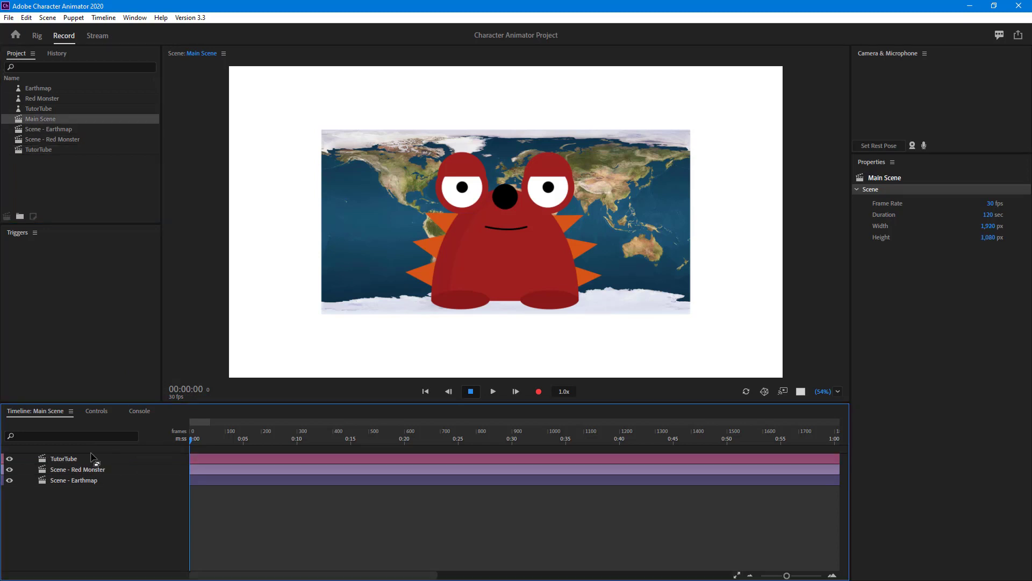
{"action": "left_click", "coordinate": [422, 458]}
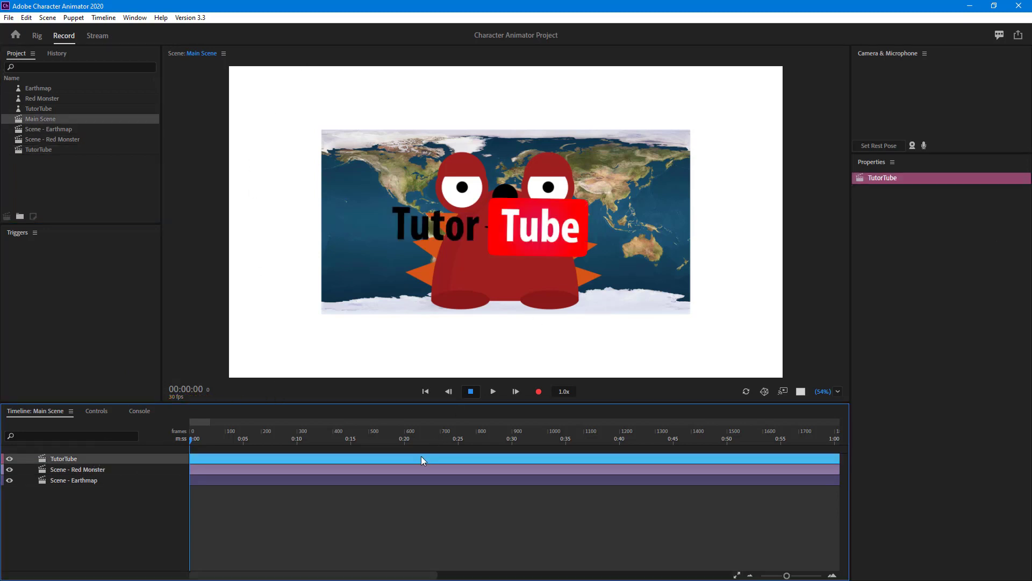
{"action": "left_click", "coordinate": [565, 234]}
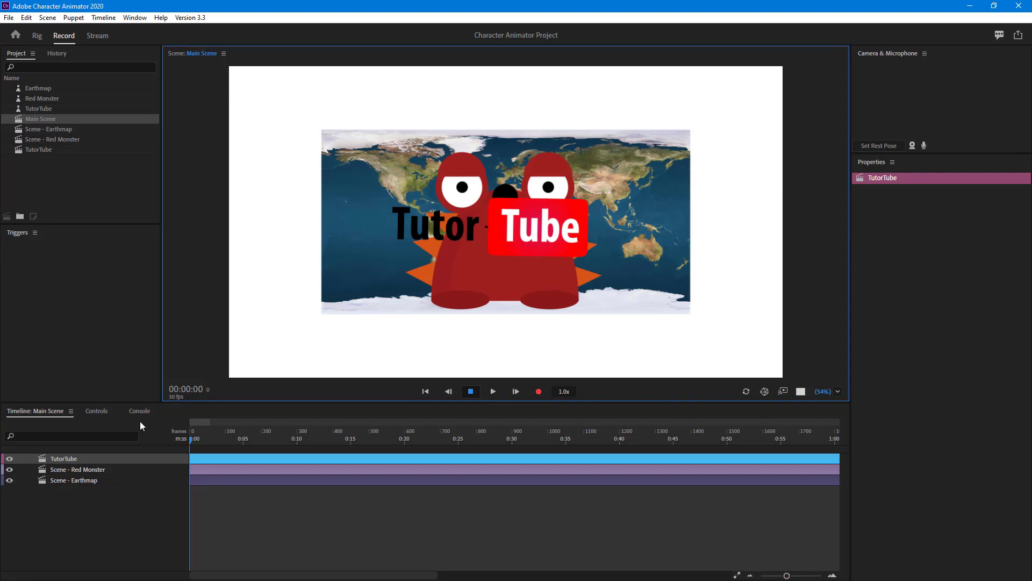
{"action": "left_click_drag", "start_coordinate": [69, 461], "coordinate": [69, 475]}
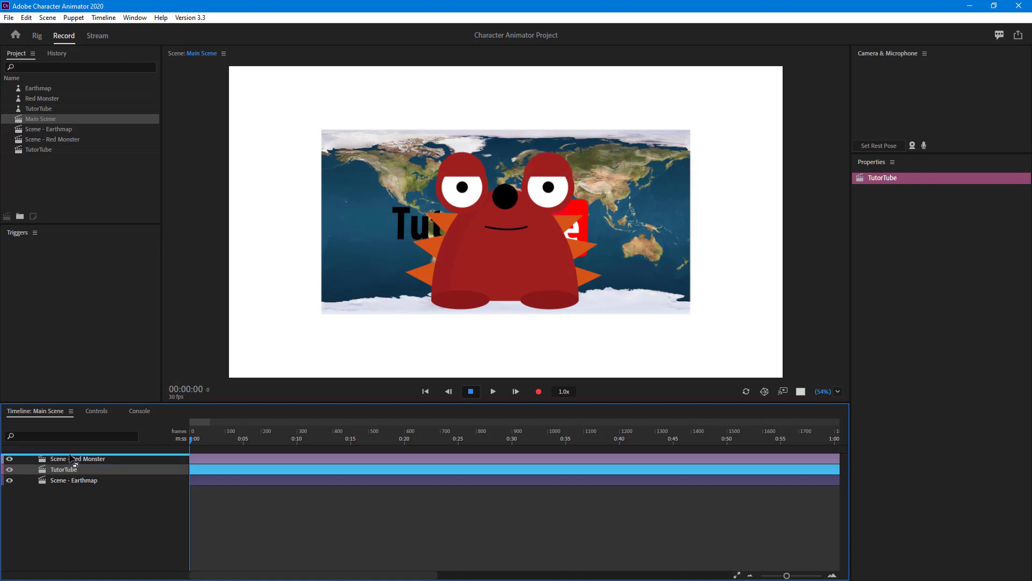
{"action": "left_click_drag", "start_coordinate": [70, 473], "coordinate": [71, 456]}
{"action": "left_click", "coordinate": [9, 460]}
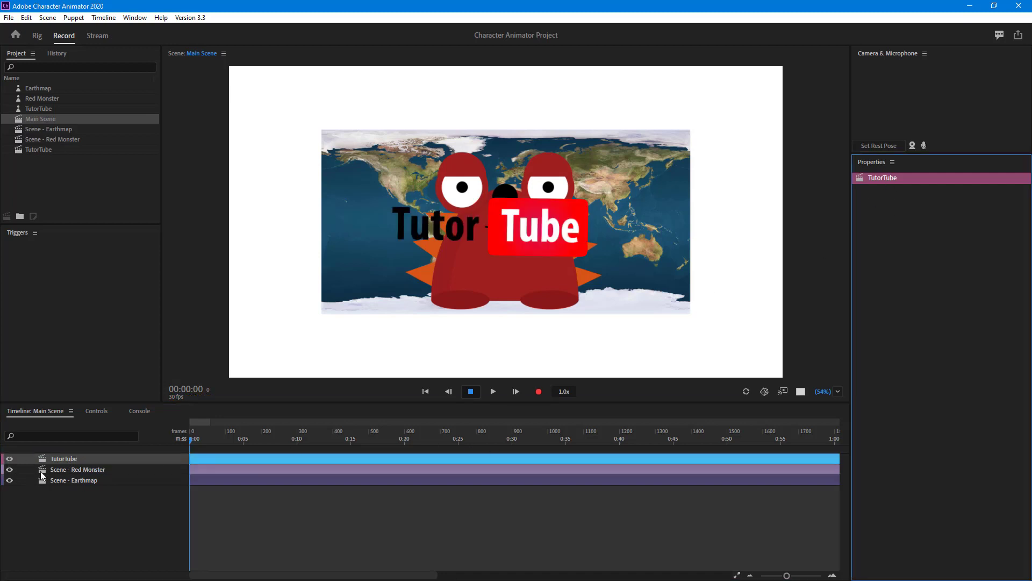
{"action": "left_click", "coordinate": [60, 471]}
{"action": "left_click", "coordinate": [64, 481]}
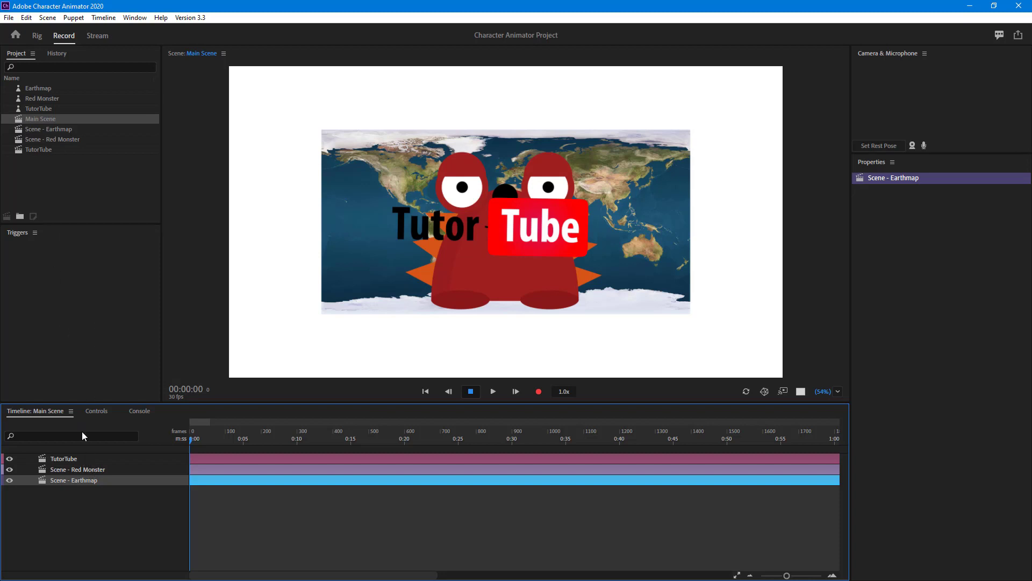
Step: Adjust the TutorTube logo's transform inside its own scene to tilt and enlarge it
{"action": "double_click", "coordinate": [19, 151]}
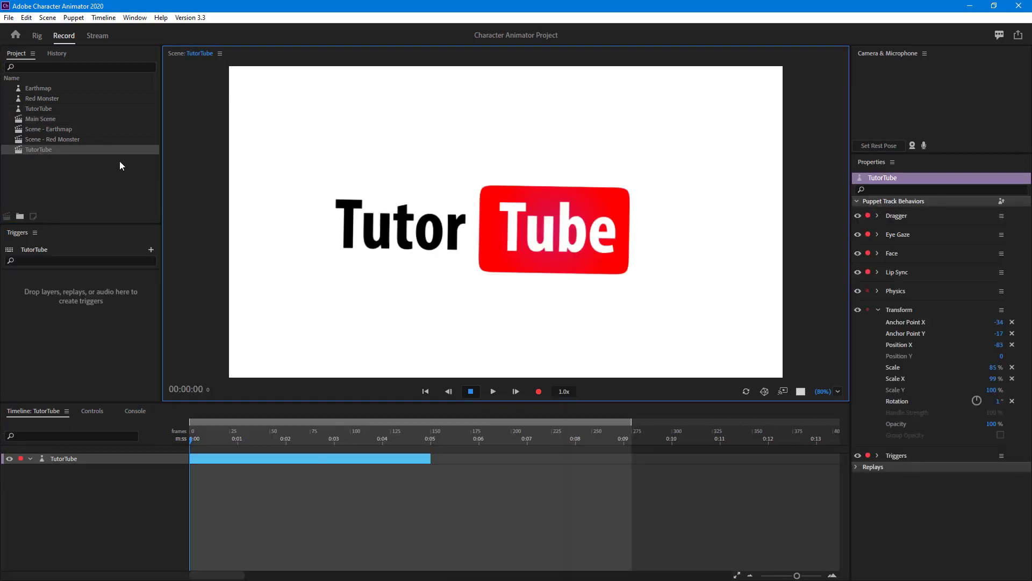
{"action": "mouse_move", "coordinate": [1001, 323]}
{"action": "left_mouse_down"}
{"action": "mouse_move", "coordinate": [1031, 323]}
{"action": "mouse_move", "coordinate": [1023, 368]}
{"action": "mouse_move", "coordinate": [1010, 349]}
{"action": "mouse_move", "coordinate": [1000, 384]}
{"action": "mouse_move", "coordinate": [1015, 406]}
{"action": "left_mouse_up"}
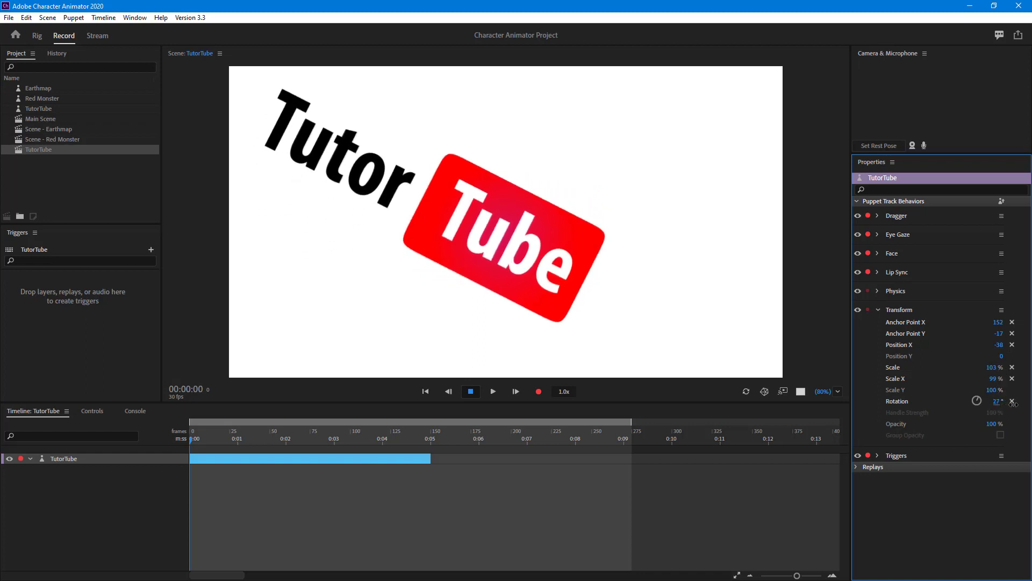
Step: Move the Scene - Red Monster track above TutorTube in Main Scene
{"action": "double_click", "coordinate": [22, 119]}
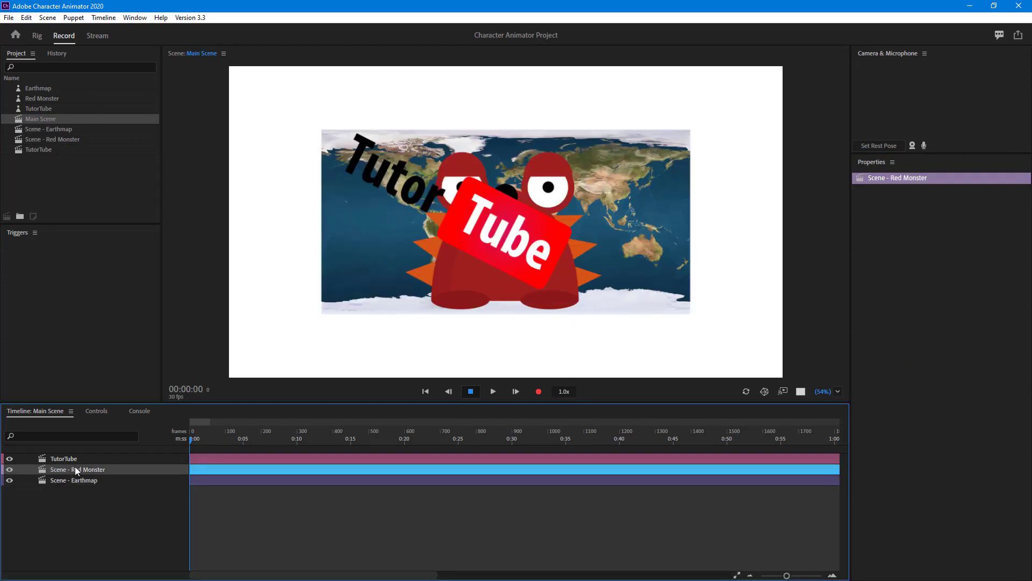
{"action": "left_click_drag", "start_coordinate": [81, 470], "coordinate": [73, 460]}
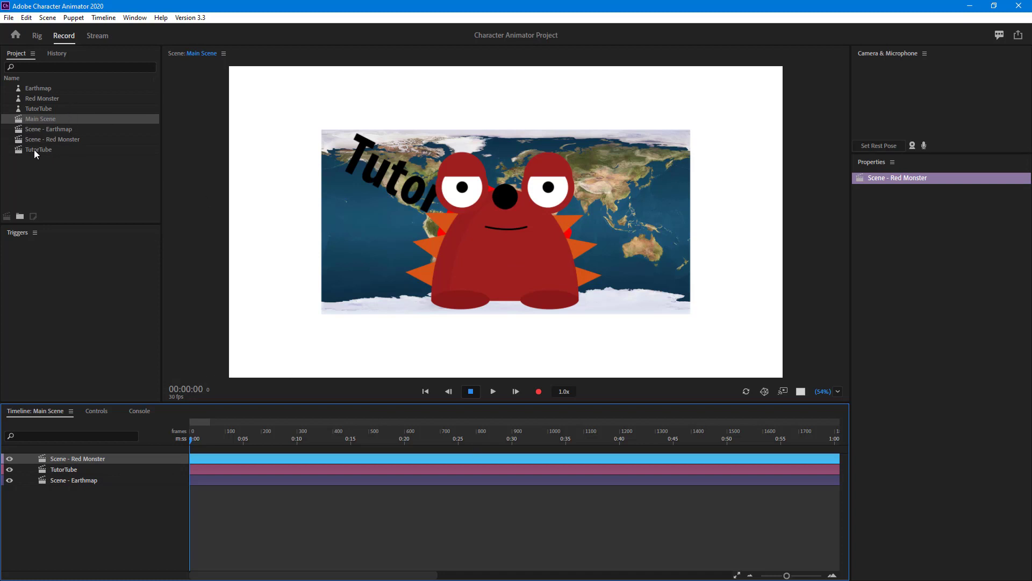
{"action": "left_click", "coordinate": [16, 141]}
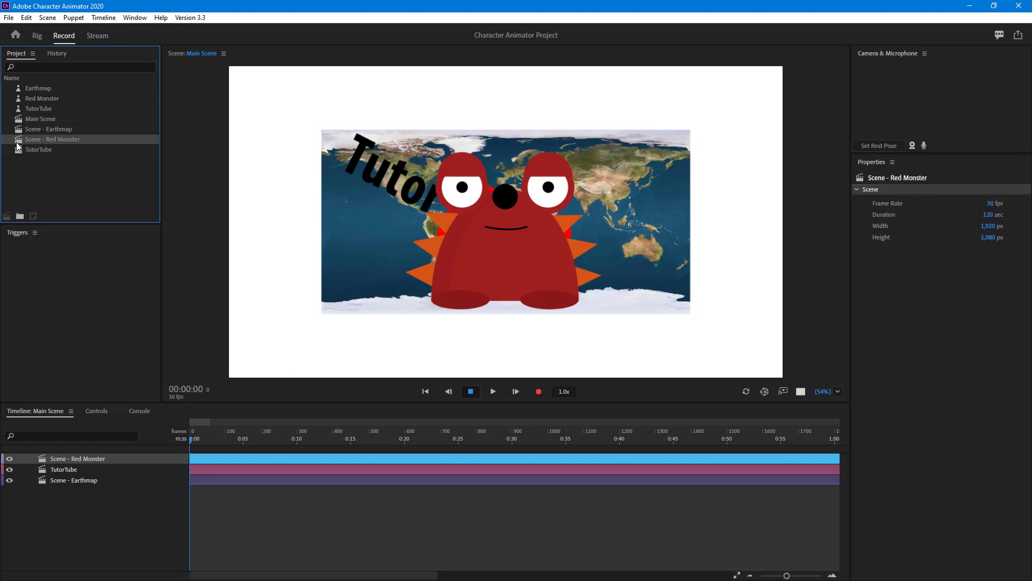
Step: Set the Red Monster's Transform Position X to -591 inside its own scene
{"action": "double_click", "coordinate": [16, 145]}
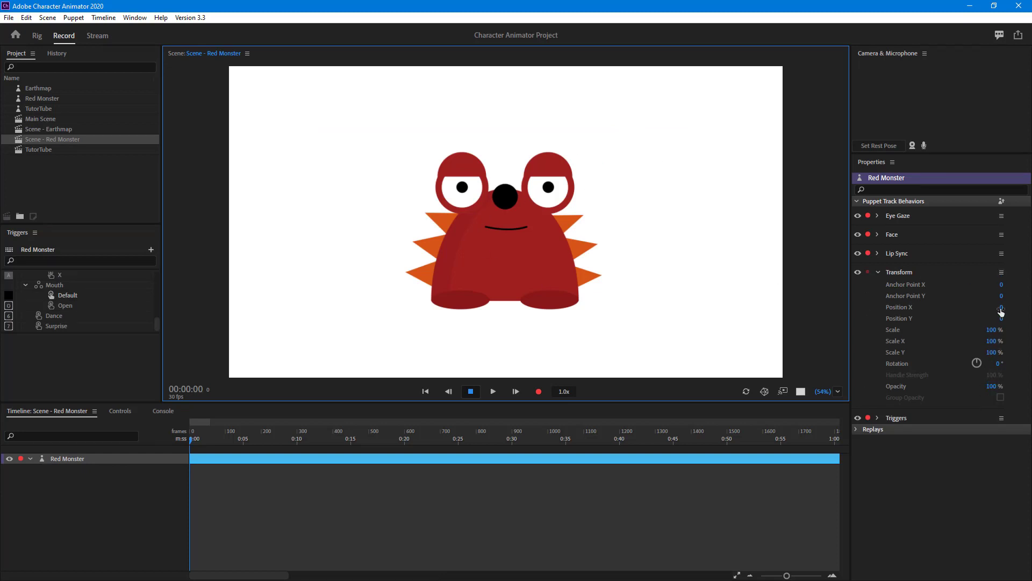
{"action": "left_click_drag", "start_coordinate": [1001, 310], "coordinate": [718, 346]}
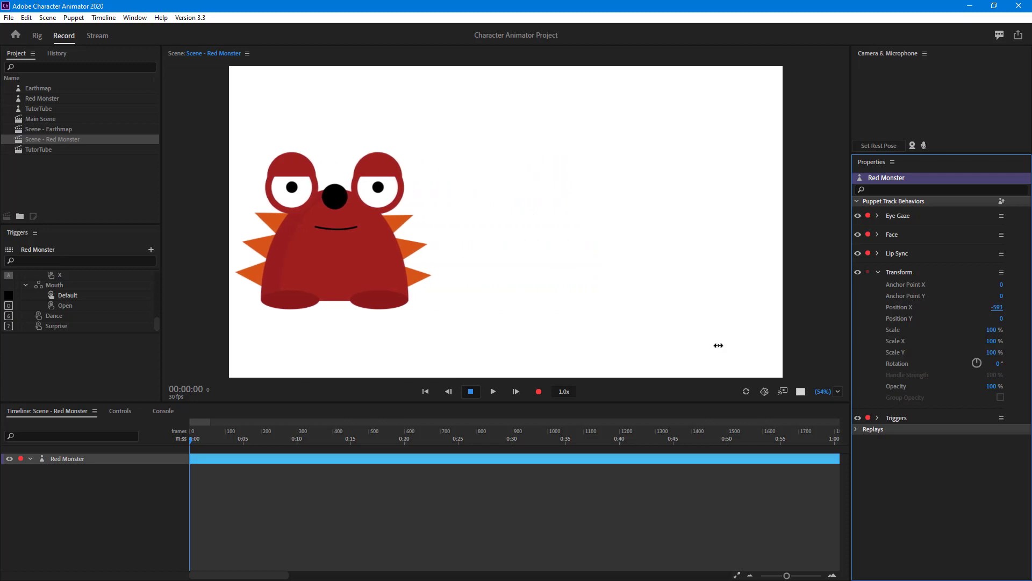
{"action": "double_click", "coordinate": [18, 151]}
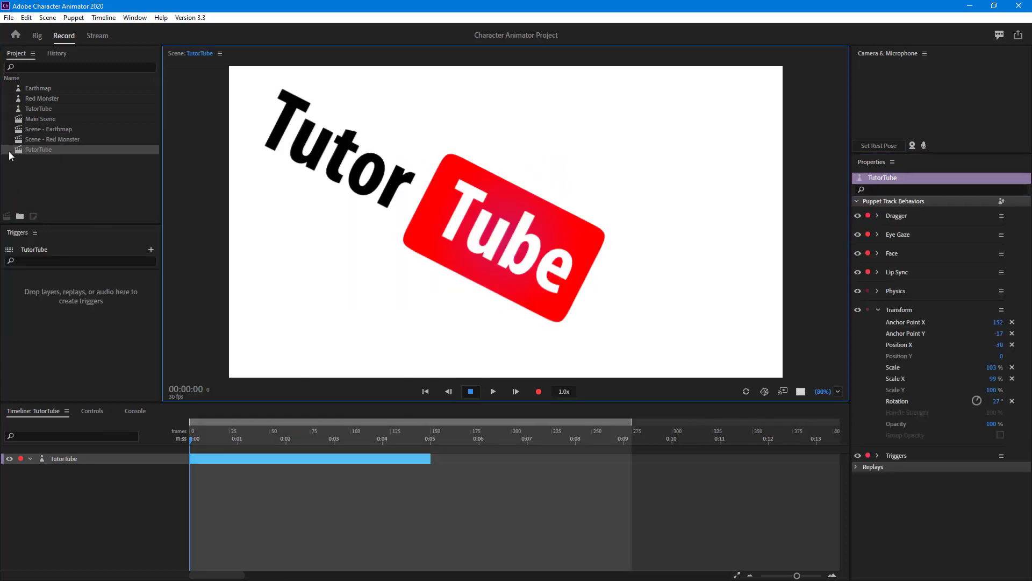
Step: Return to Main Scene to view the map, tilted logo and monster composite
{"action": "double_click", "coordinate": [20, 119]}
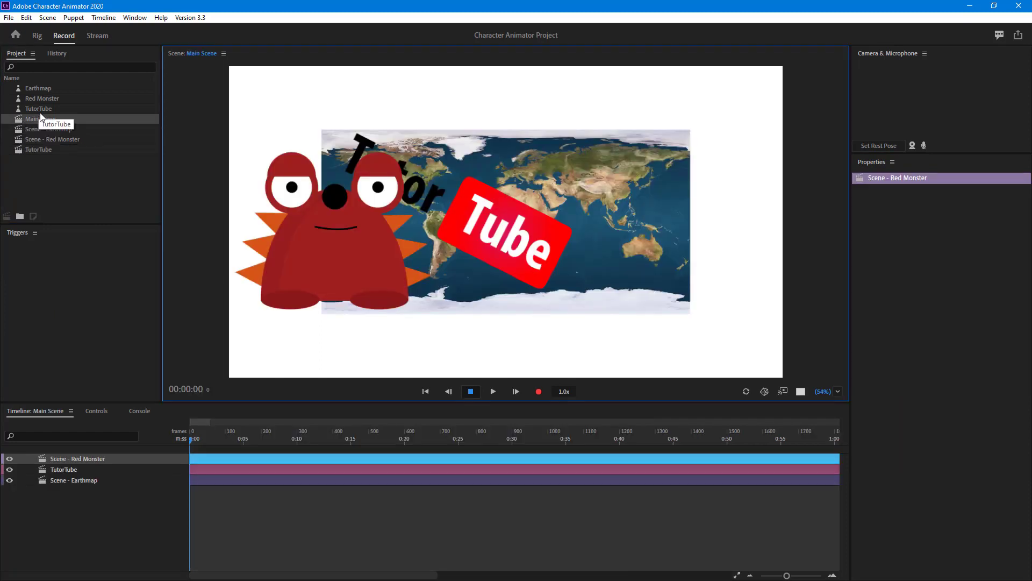